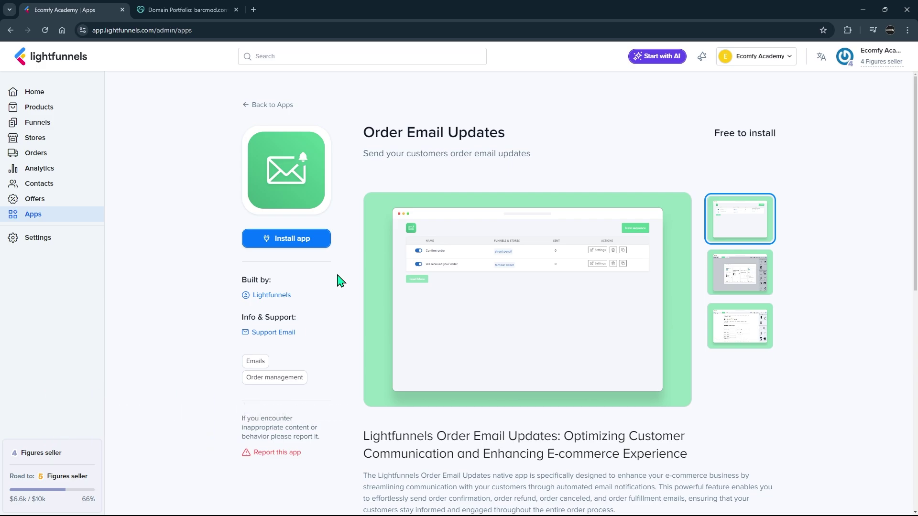
Step: Install the Order Email Updates app and confirm the installation
click(323, 244)
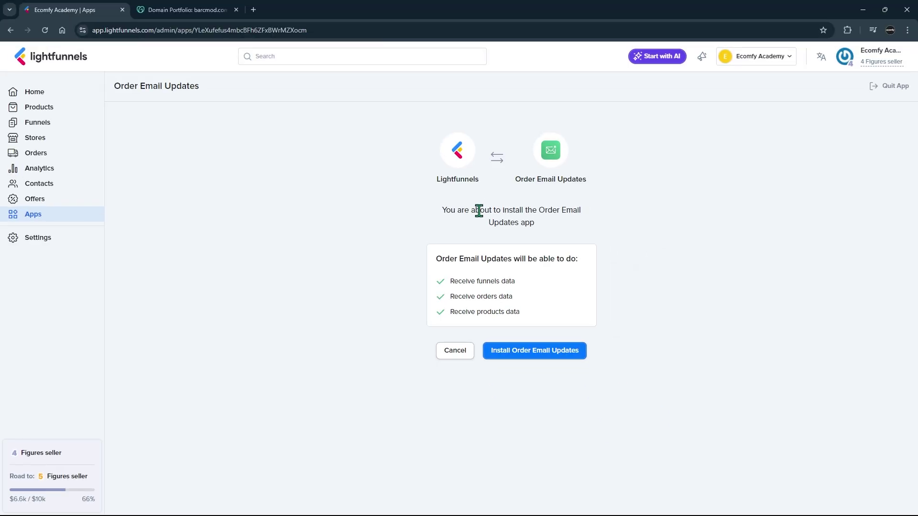
click(556, 356)
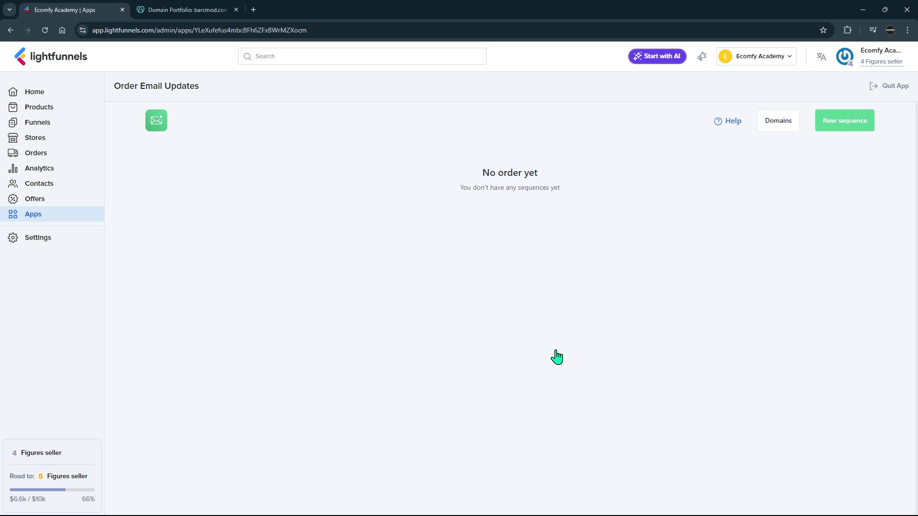
Step: Add barcmod.com as a linked sending domain under Domains
click(783, 130)
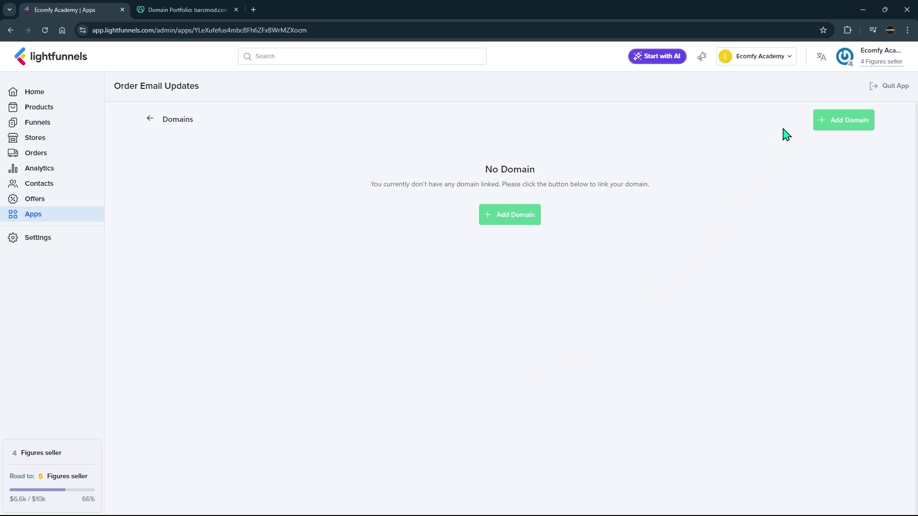
click(510, 219)
click(348, 319)
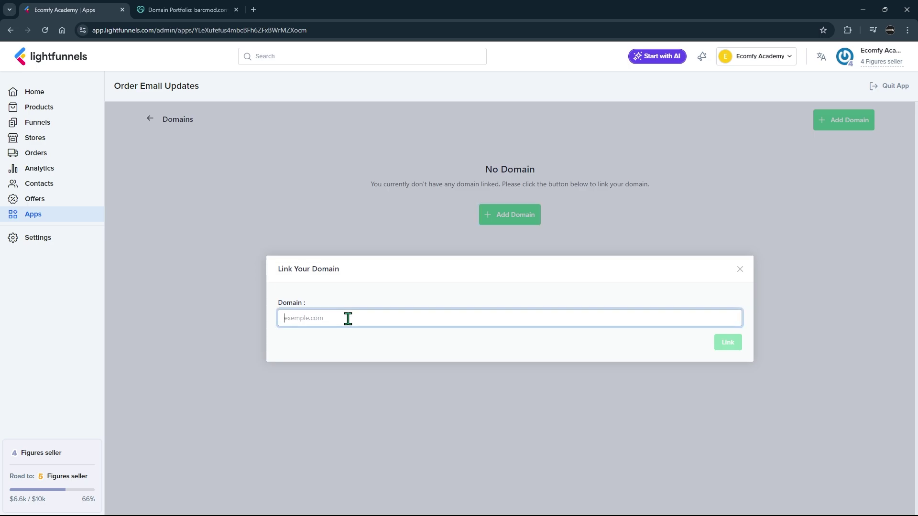
text(barcmod.com)
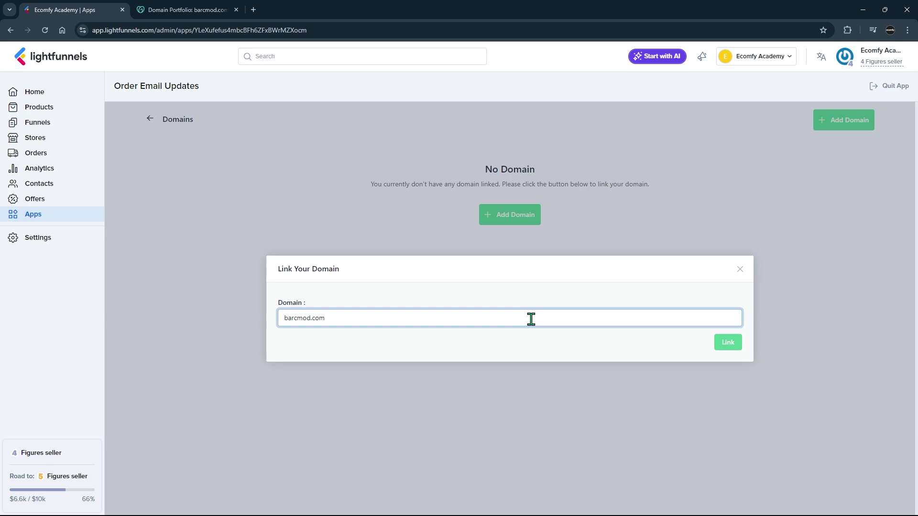
click(730, 344)
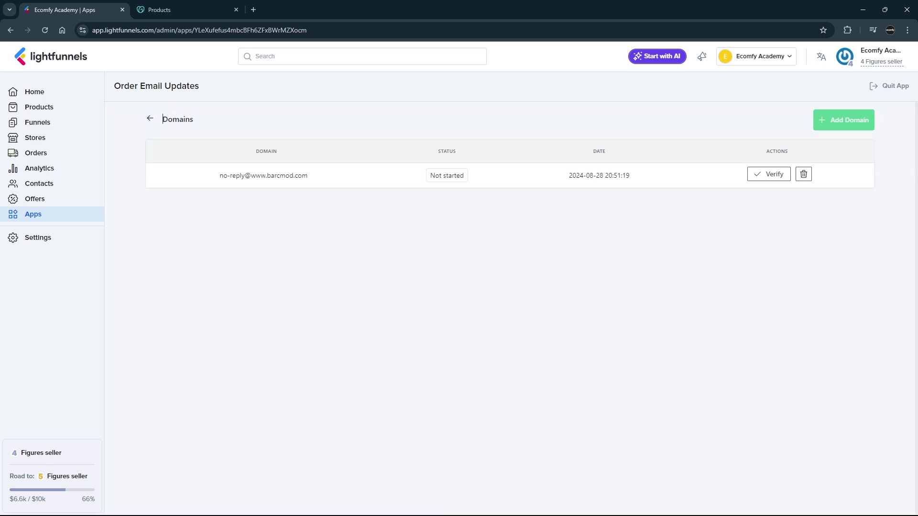
Step: Show barcmod.com's required records, then open its DNS tab in GoDaddy
click(768, 174)
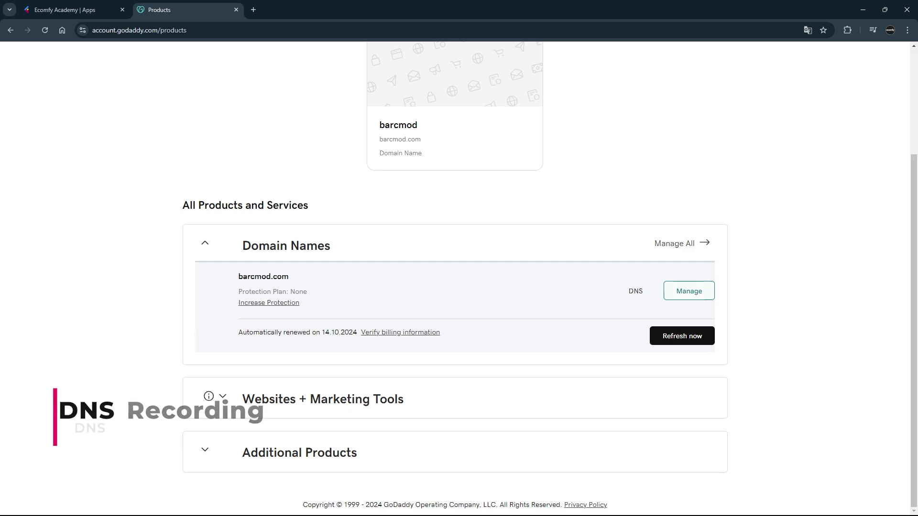
click(689, 291)
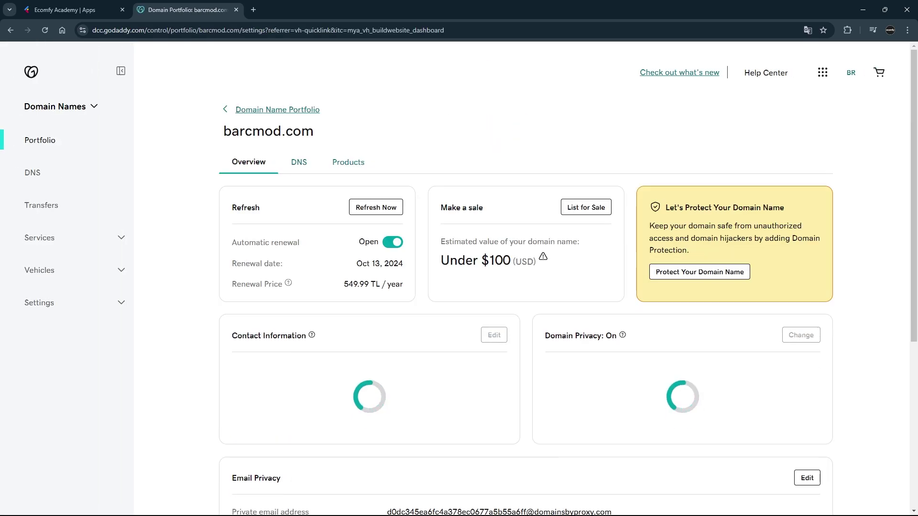
click(298, 162)
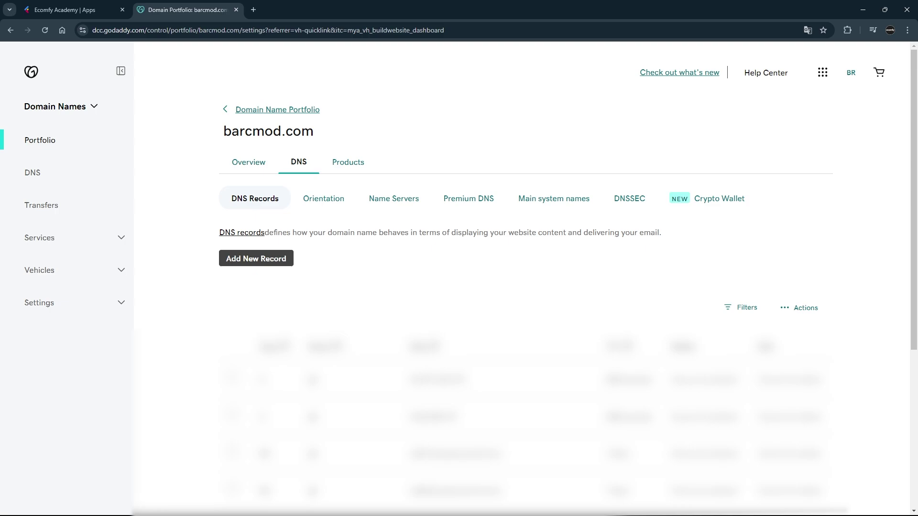
Step: Start a new MX record named send with priority 0
click(255, 258)
click(76, 10)
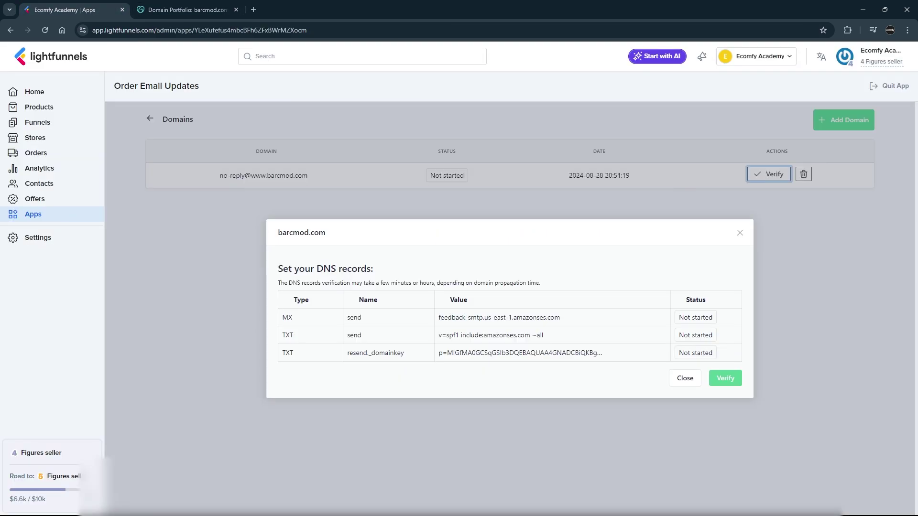
click(186, 10)
click(273, 328)
click(248, 403)
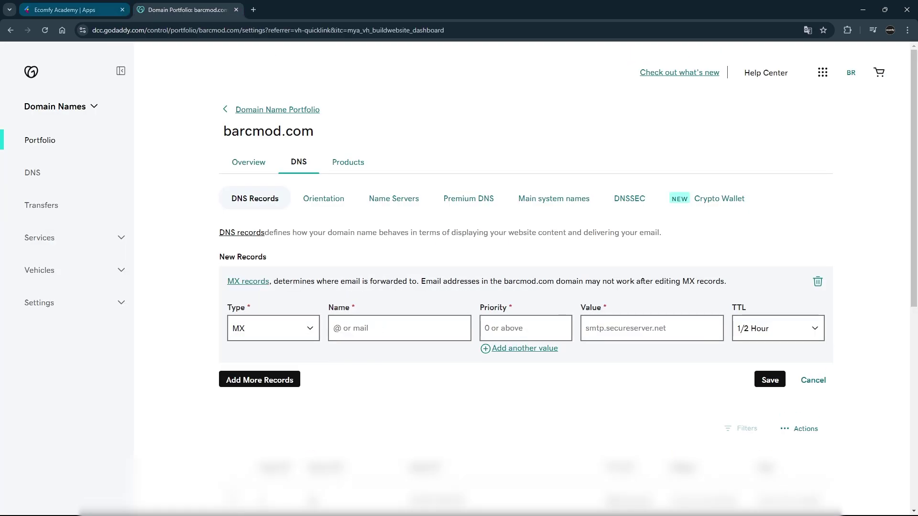
click(67, 10)
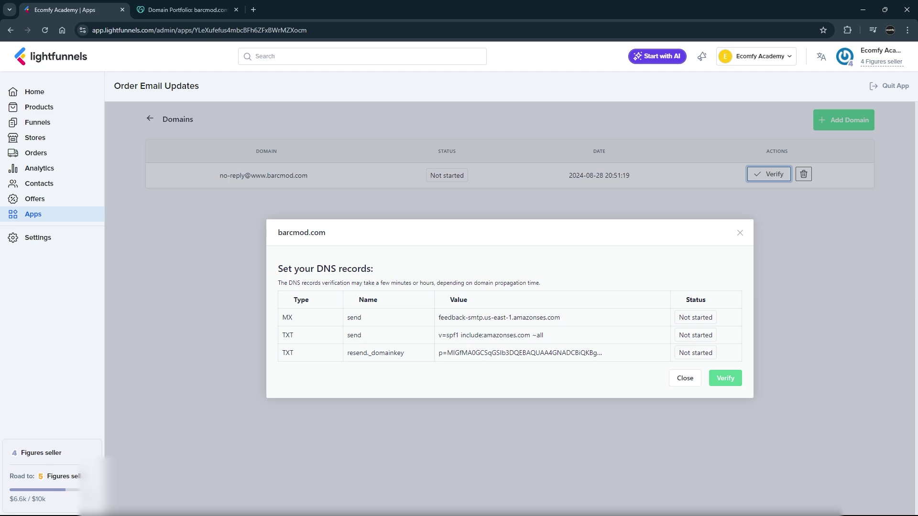
click(186, 10)
click(400, 328)
text(send)
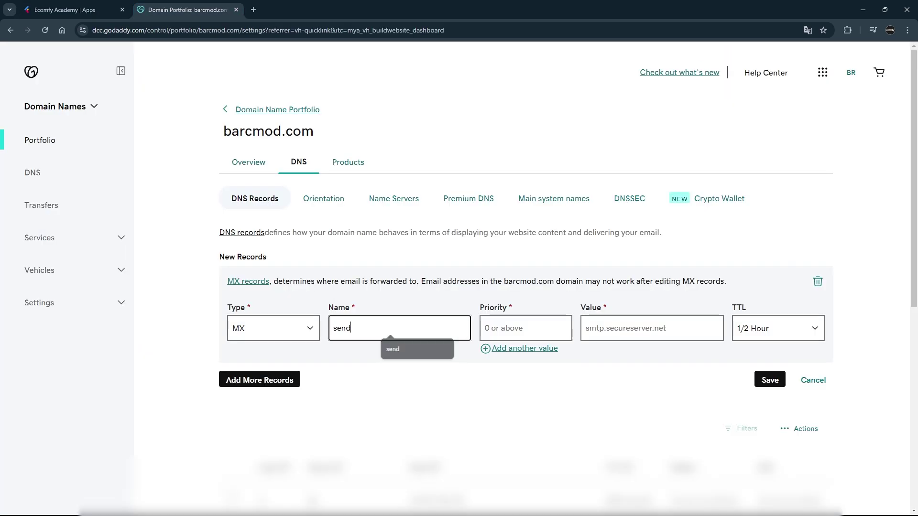
click(525, 328)
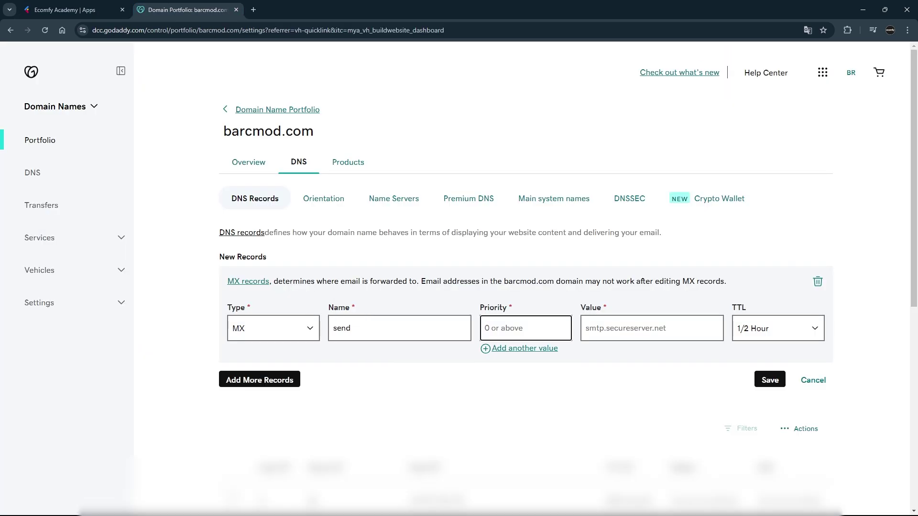
text(0)
Step: Paste feedback-smtp.us-east-1.amazonses.com as the MX value and add a second record row
key(ctrl+shift+Tab)
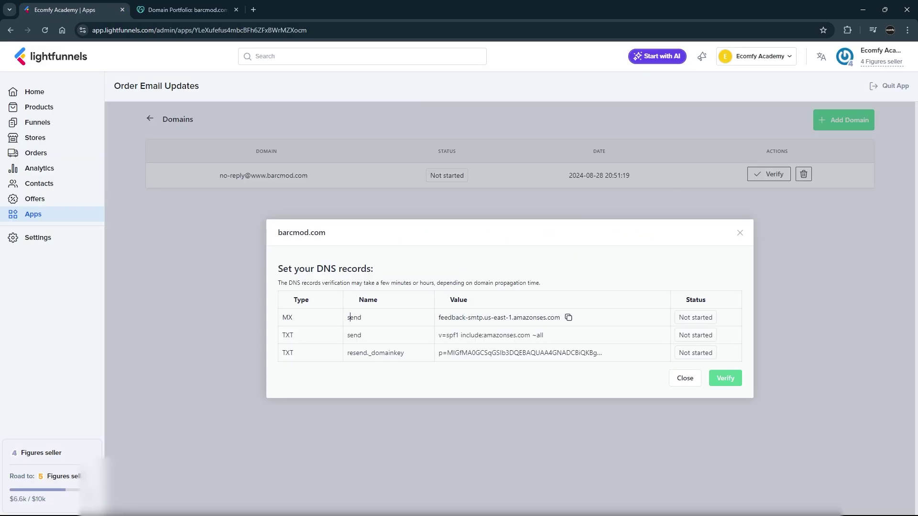
key(ctrl+Tab)
key(ctrl+shift+Tab)
key(ctrl+Tab)
key(Tab)
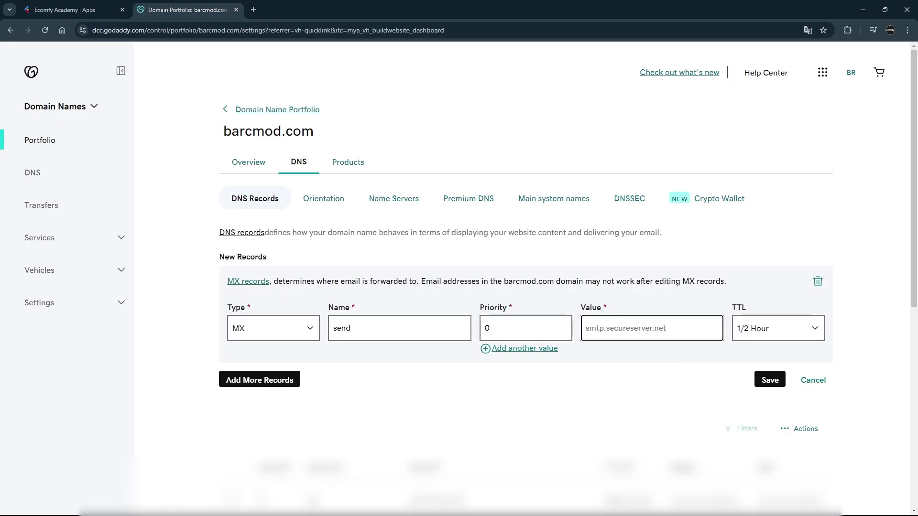
text(feedback-smtp.us-east-1.amazonses.com)
key(ctrl+shift+Tab)
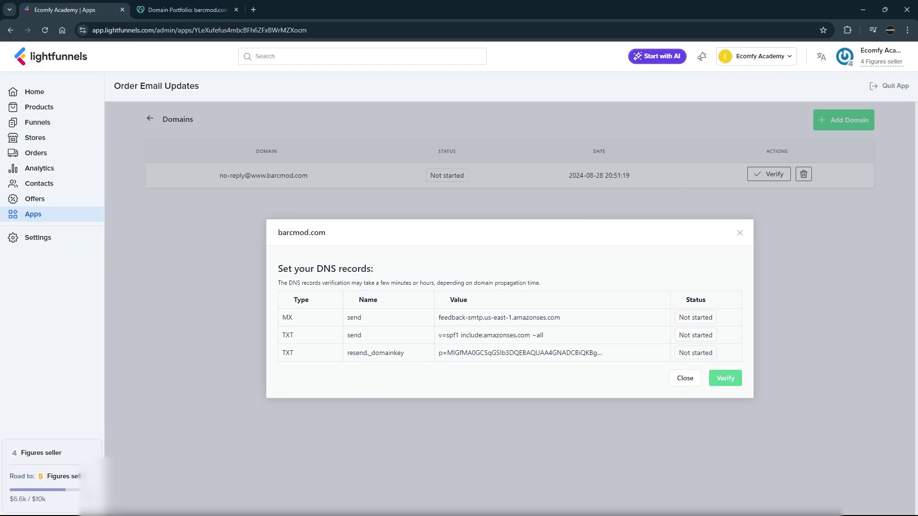
key(ctrl+Tab)
click(259, 378)
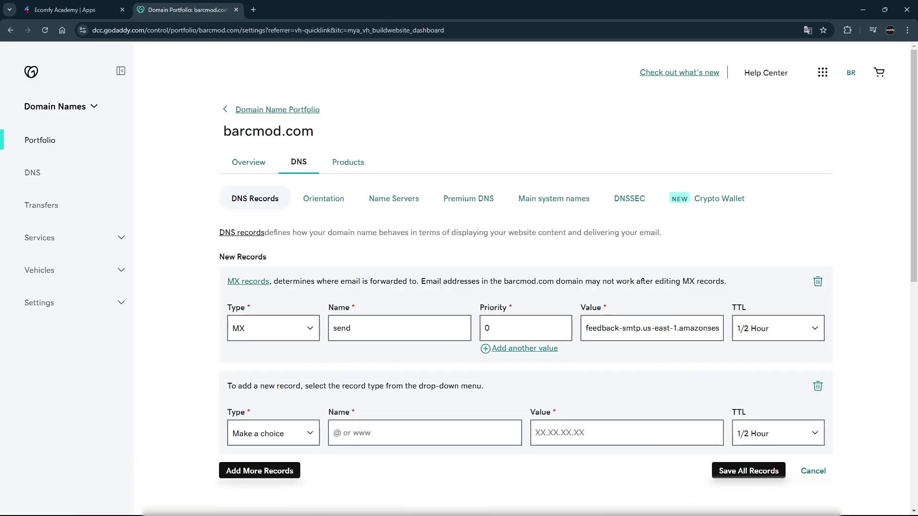
Step: Fill in a TXT record named send with the SPF value, adding another row
click(269, 432)
click(242, 354)
click(390, 433)
text(send)
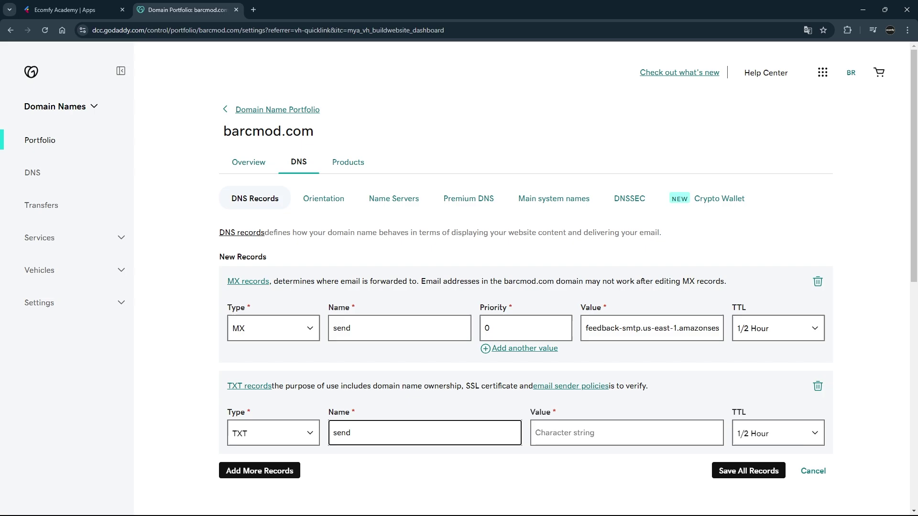
key(ctrl+shift+Tab)
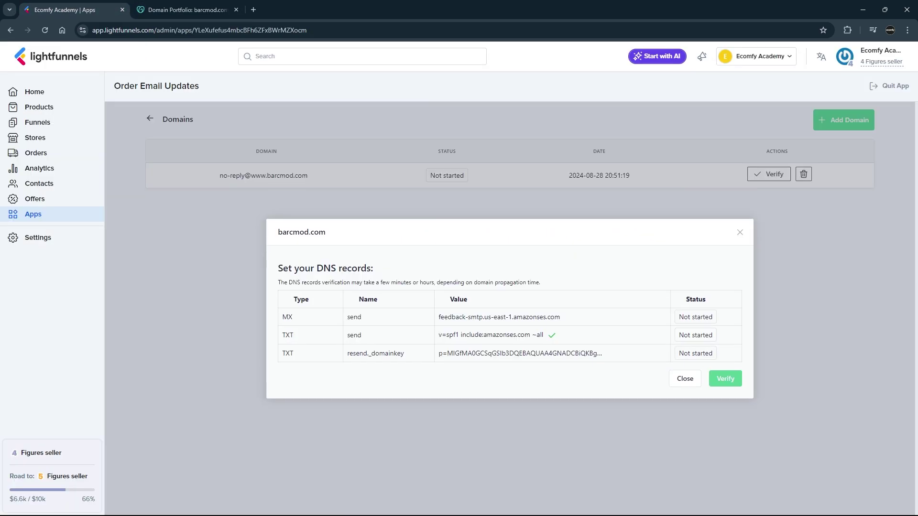
key(ctrl+Tab)
key(Tab)
text(v=spf1 include:amazonses.com ~all)
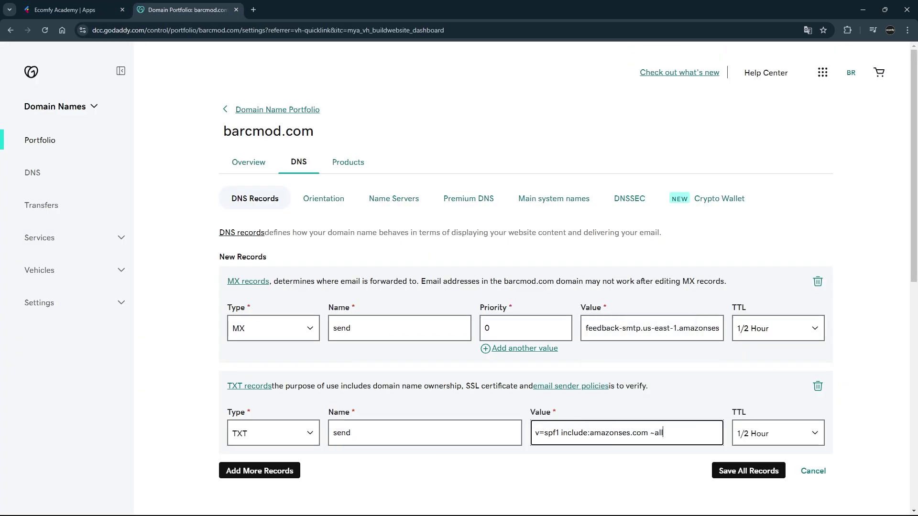
key(Return)
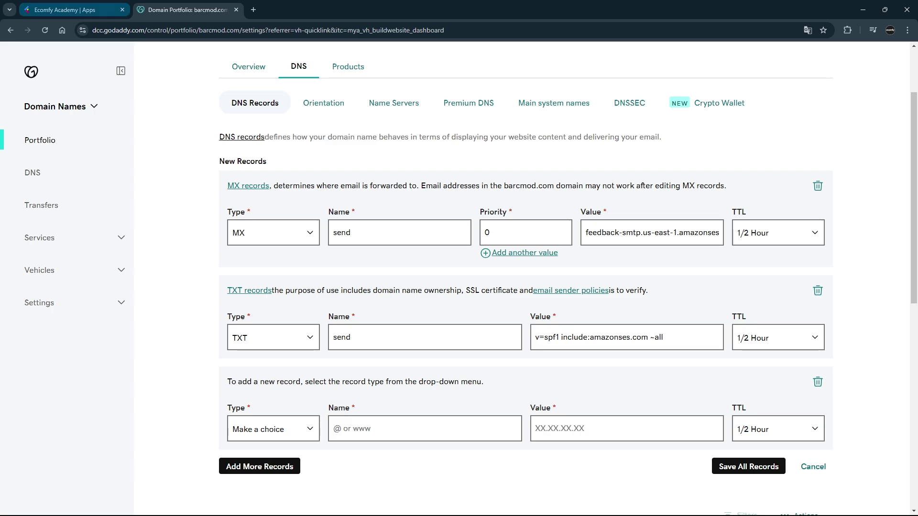
Step: Make the new row a TXT record resend._domainkey with the DKIM key copied from Lightfunnels
key(ctrl+shift+Tab)
double_click(387, 352)
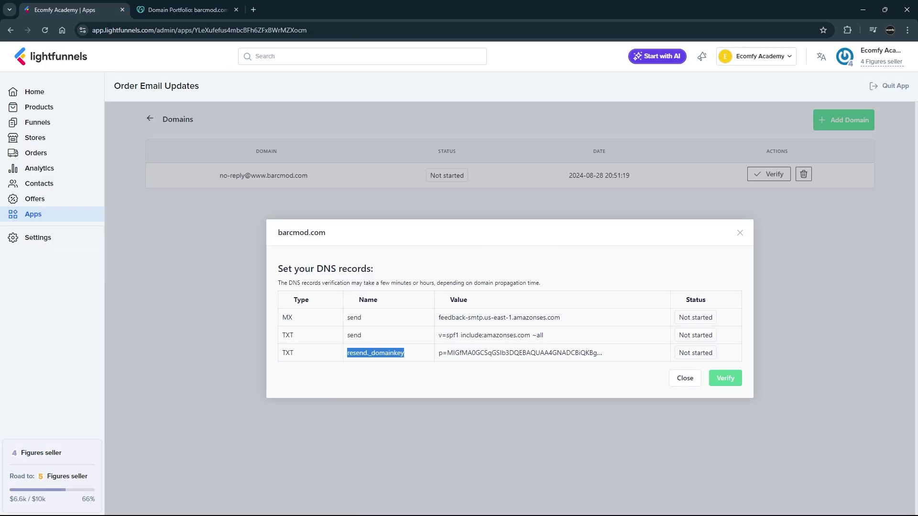
right_click(387, 352)
click(406, 361)
key(ctrl+Tab)
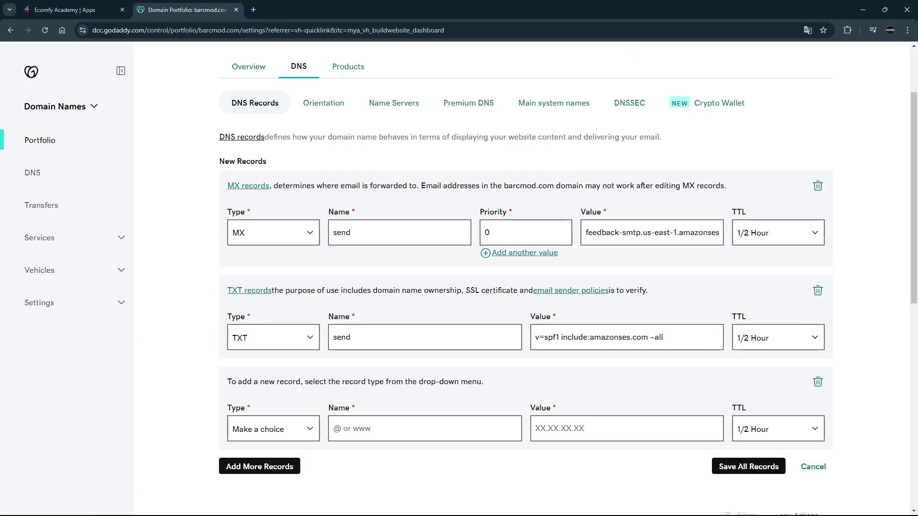
click(273, 429)
click(248, 352)
click(424, 428)
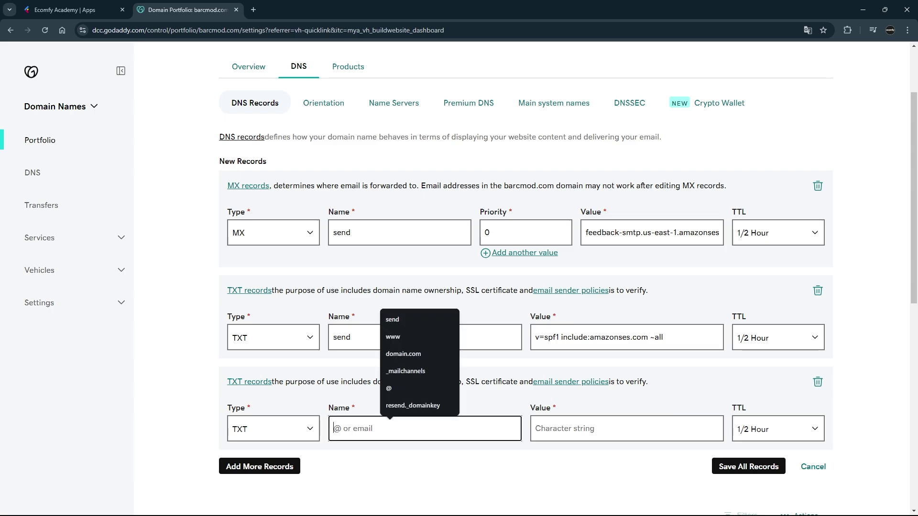
key(ctrl+v)
key(ctrl+shift+Tab)
click(614, 352)
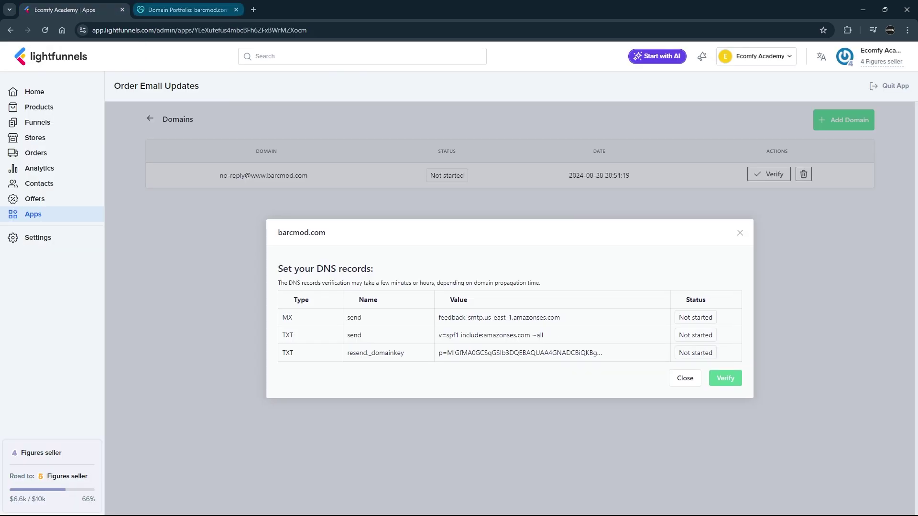
key(ctrl+Tab)
click(626, 428)
key(ctrl+v)
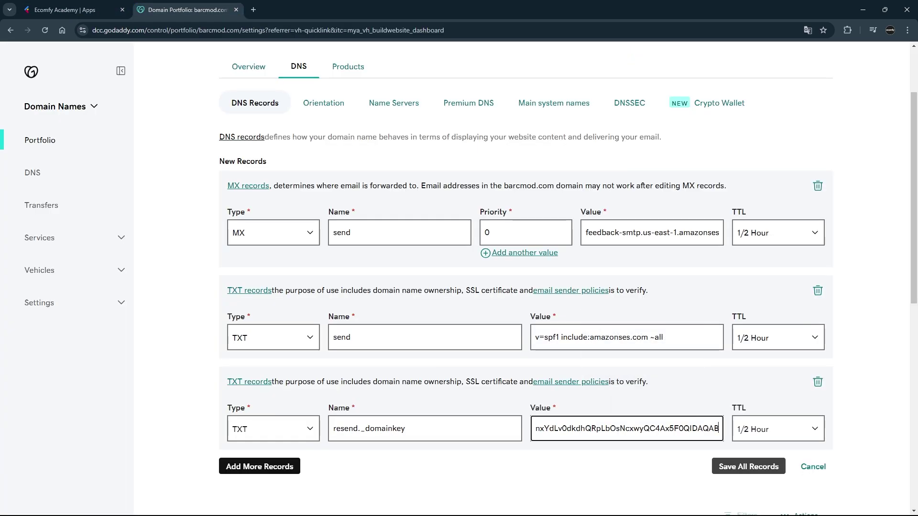
Step: Save all the new barcmod.com DNS records and return to Lightfunnels
scroll(525, 277, down, 1)
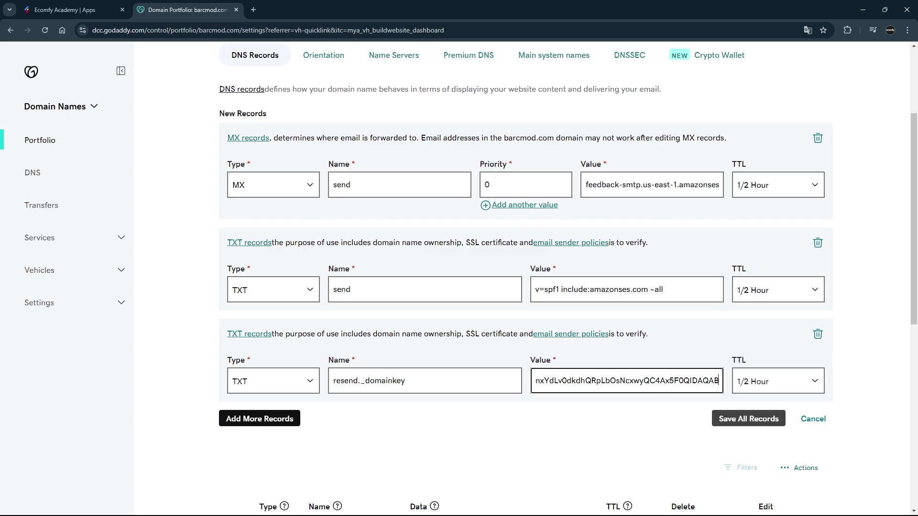
key(Return)
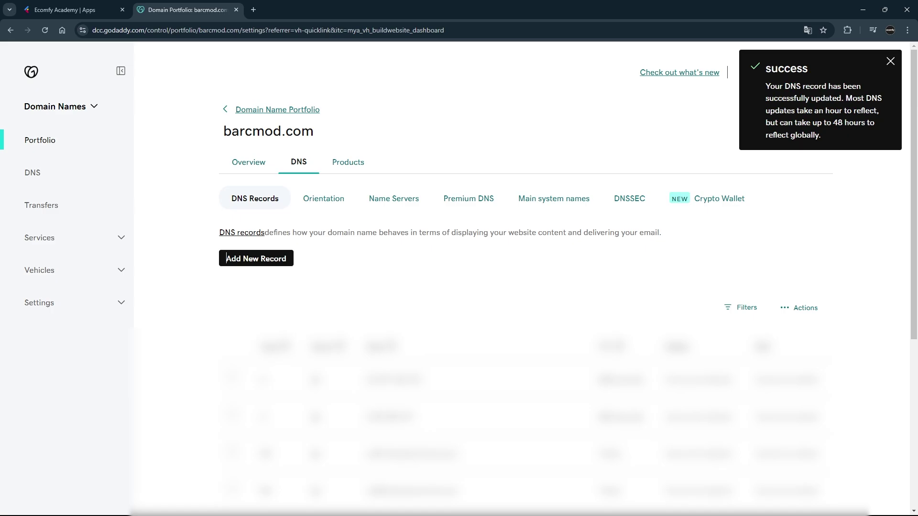
click(71, 9)
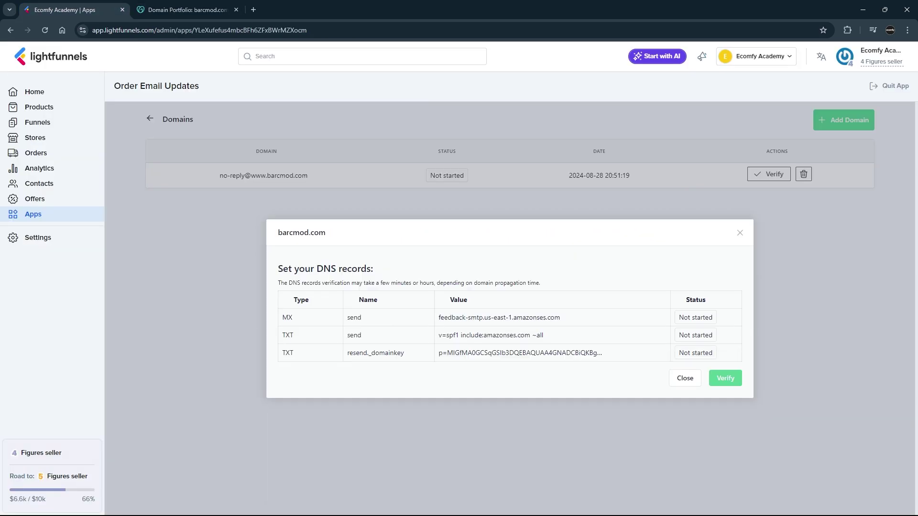
Step: Verify and refresh the three DNS records until Verified, then close and go back
click(725, 378)
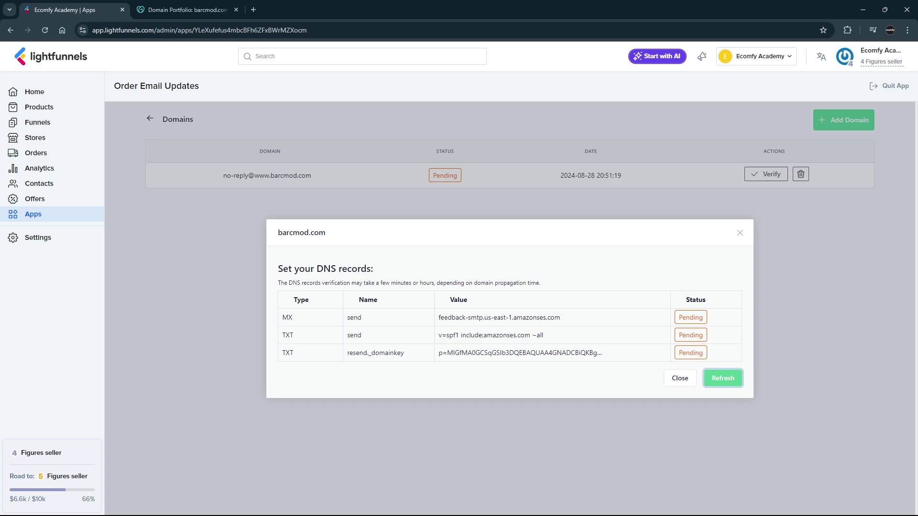
click(727, 381)
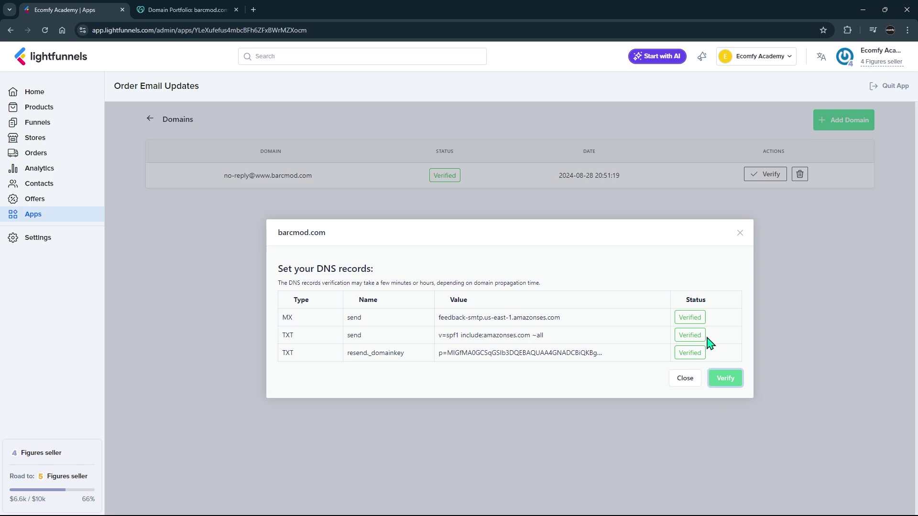
click(689, 383)
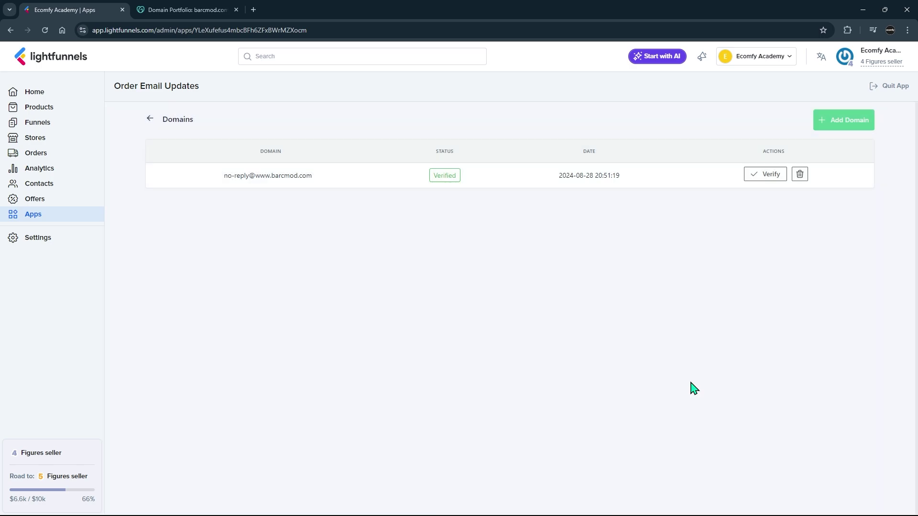
click(149, 119)
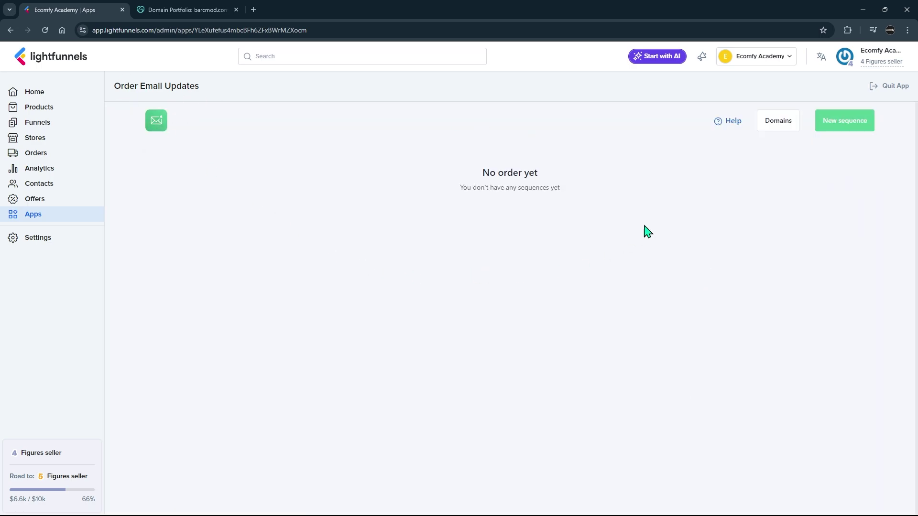
click(854, 128)
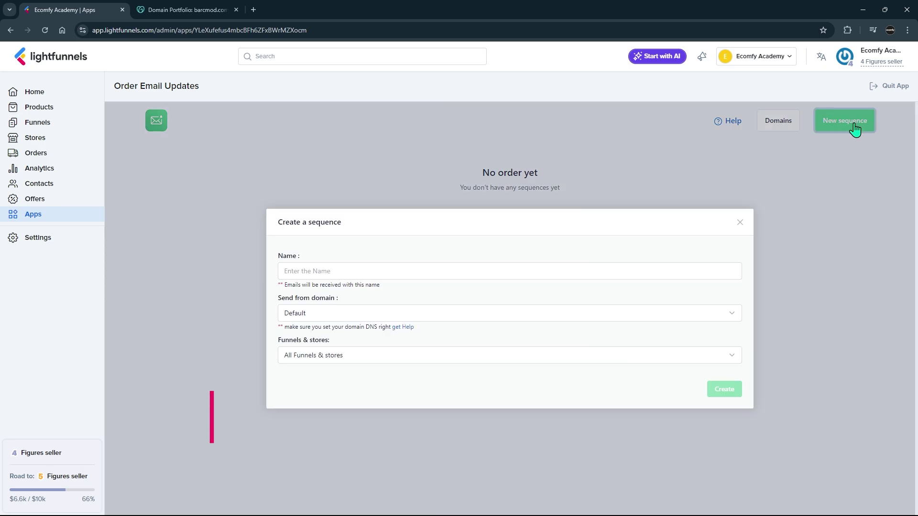
click(326, 271)
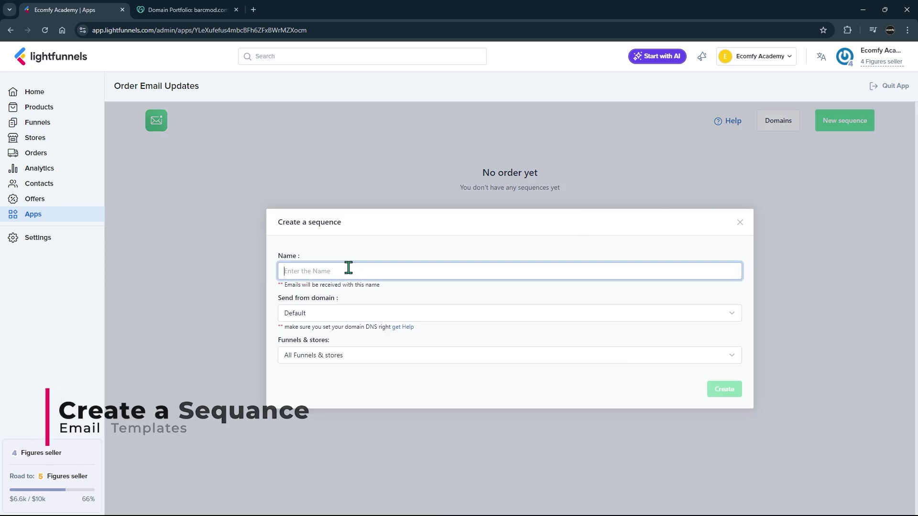
text(Barcmod)
key(Tab)
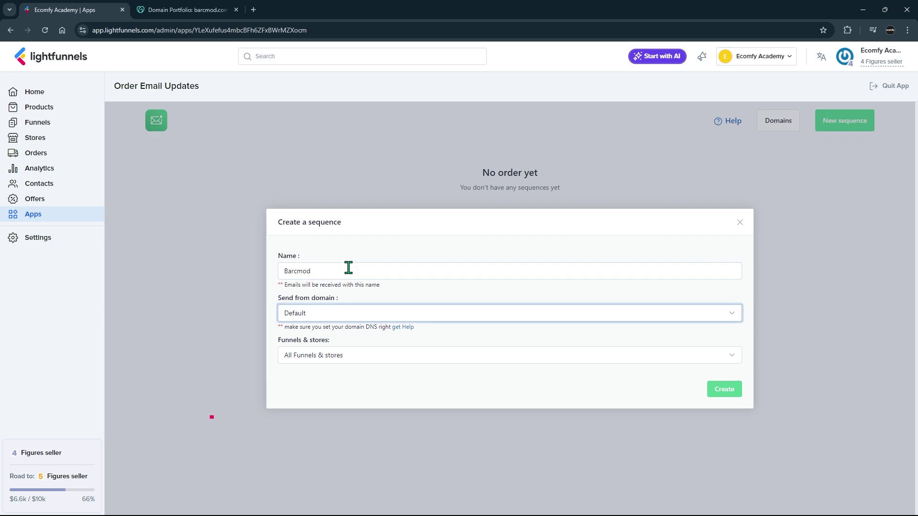
click(341, 318)
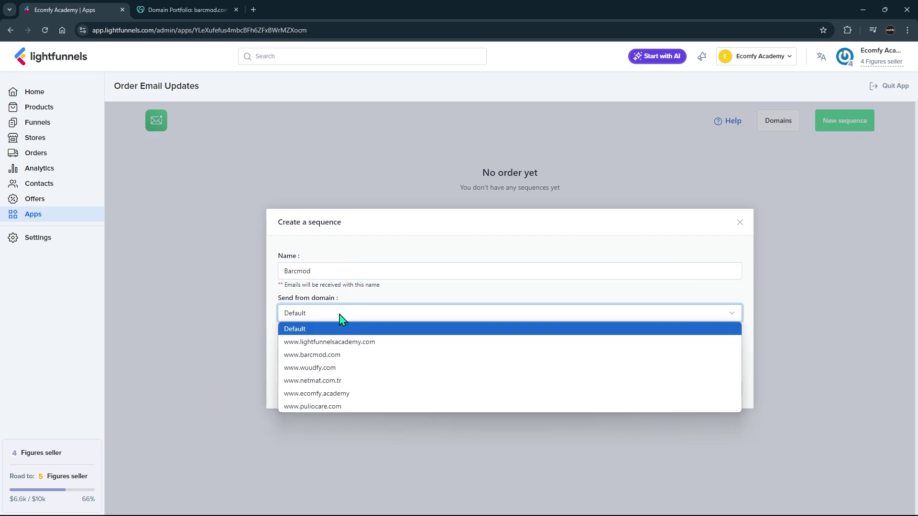
click(342, 355)
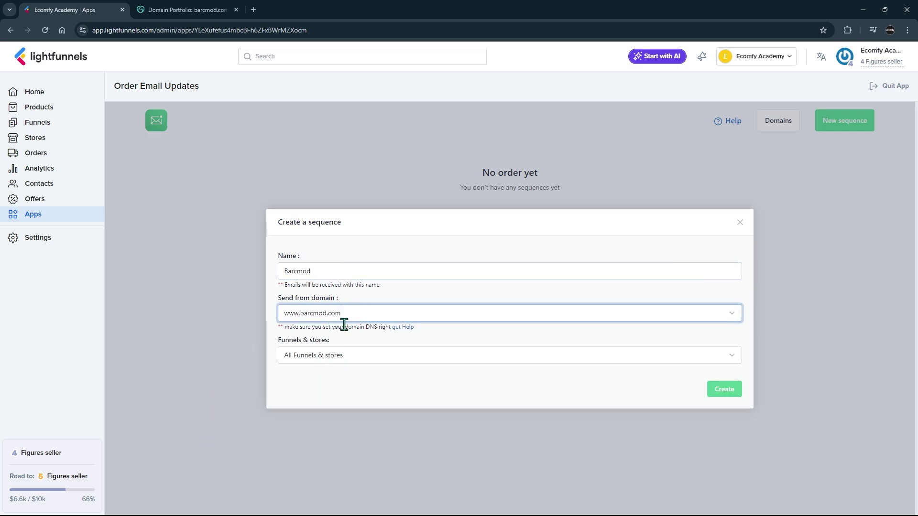
click(348, 365)
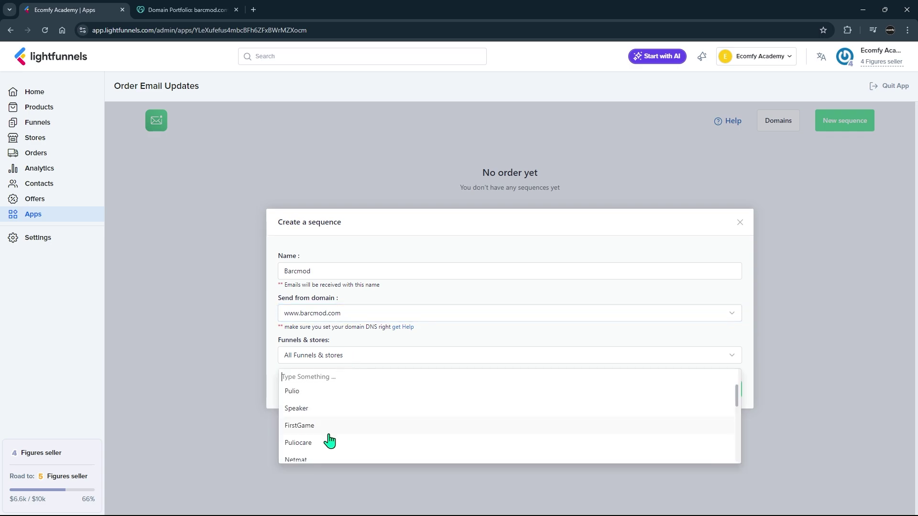
scroll(329, 433, down, 5)
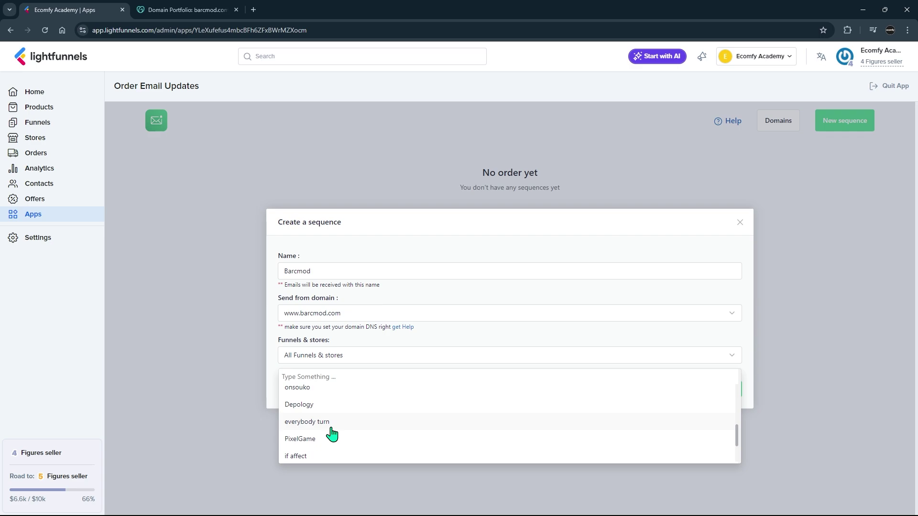
click(323, 440)
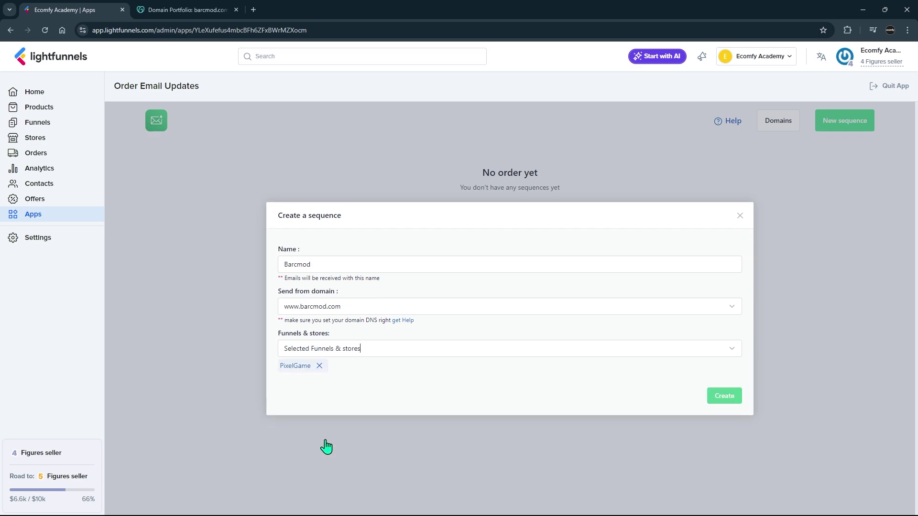
click(722, 403)
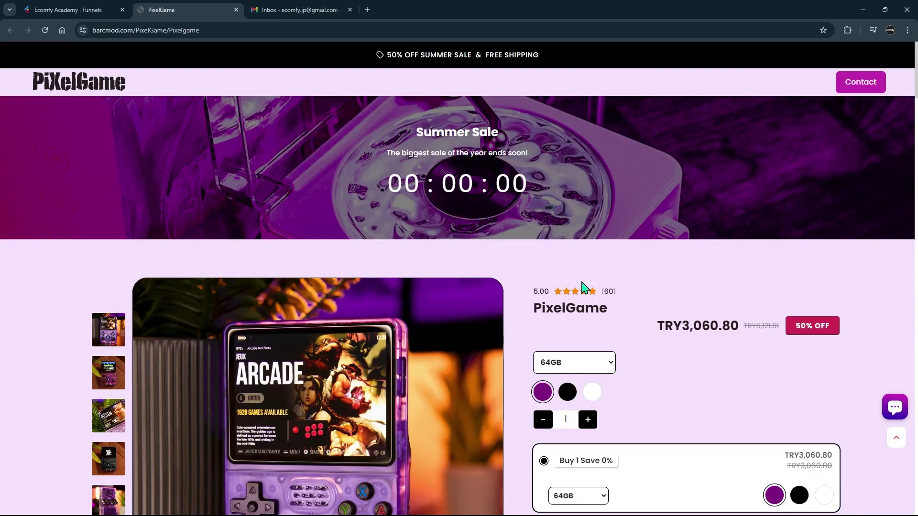
Step: Order the purple 64GB PixelGame with autofilled checkout, Free Shipping and Cash on Delivery
scroll(627, 277, down, 7)
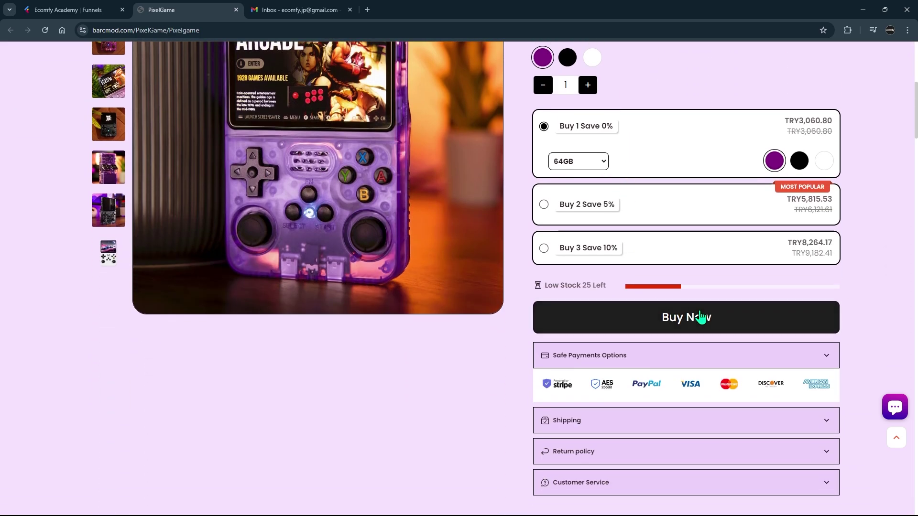
click(703, 324)
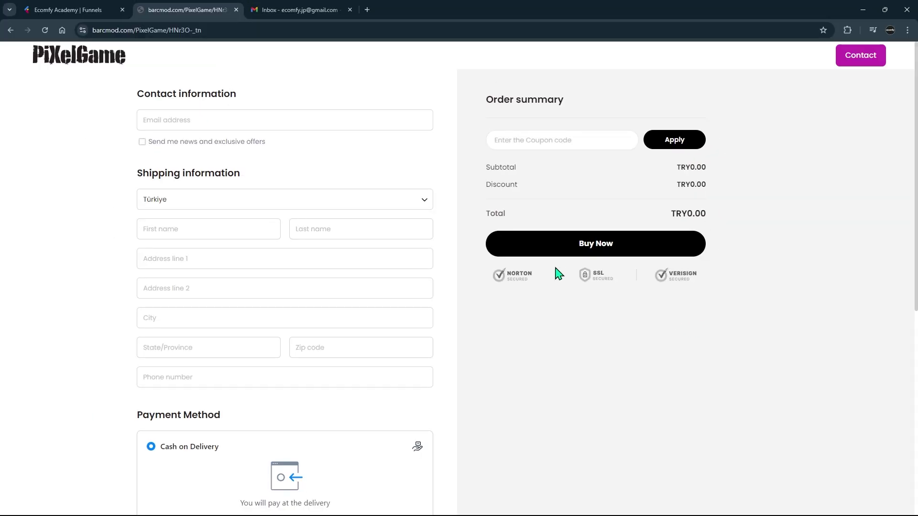
click(204, 116)
click(182, 313)
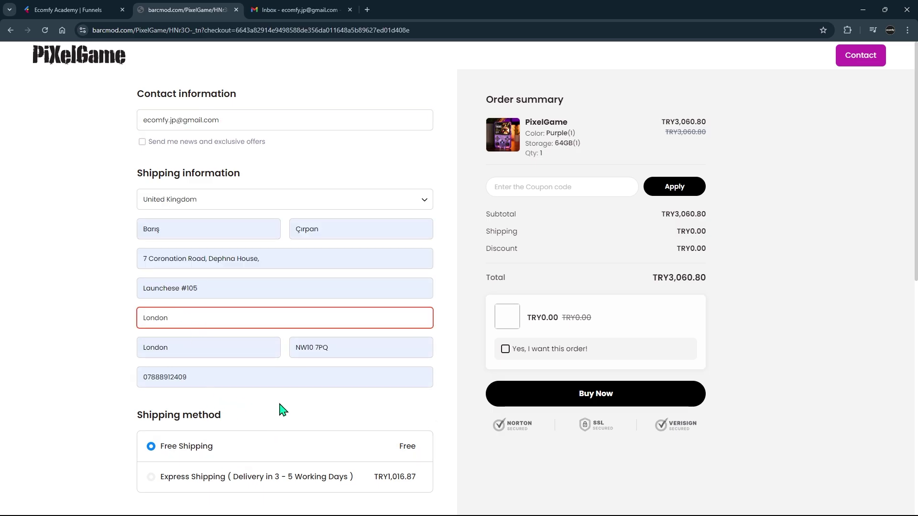
scroll(284, 414, down, 2)
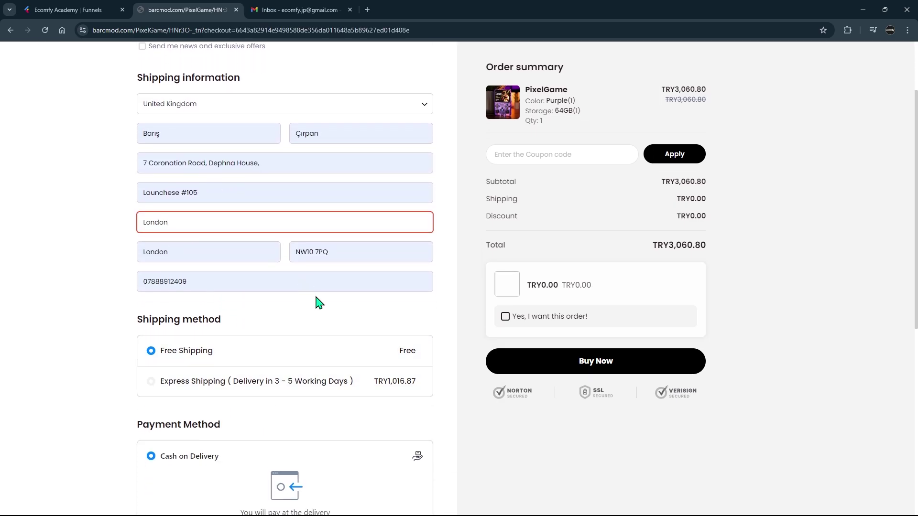
click(615, 367)
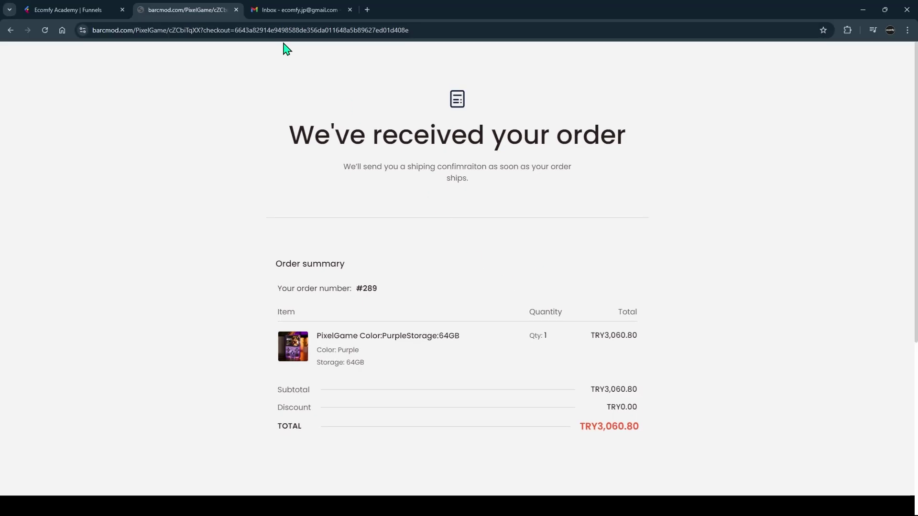
Step: Refresh the Gmail inbox and read Barcmod's Order Confirmation email for order #289
click(291, 12)
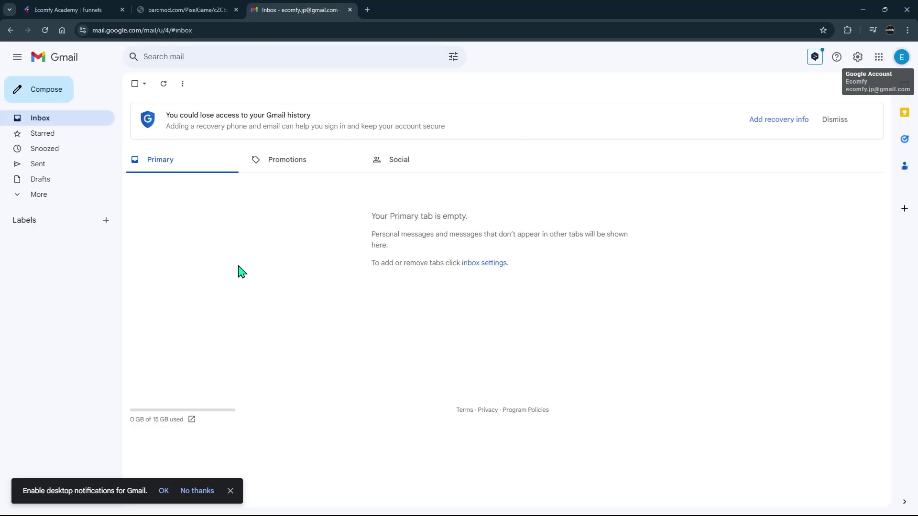
click(164, 84)
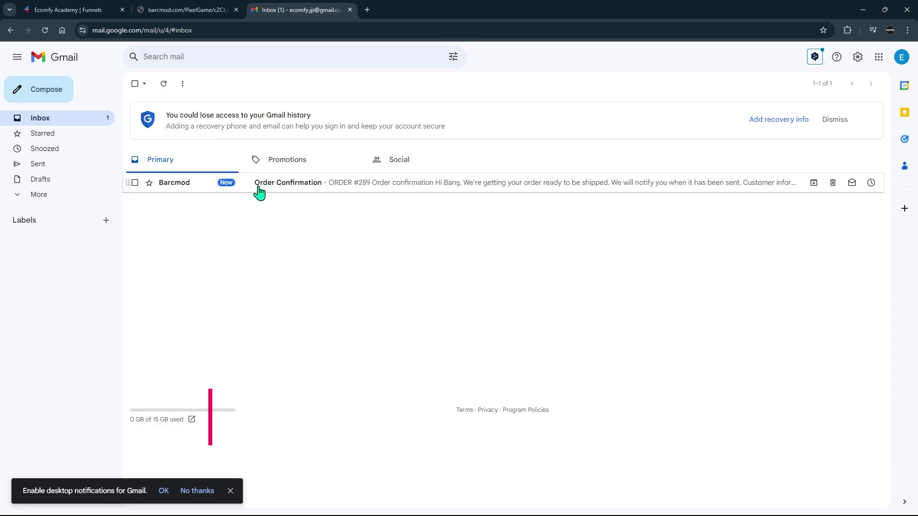
click(295, 194)
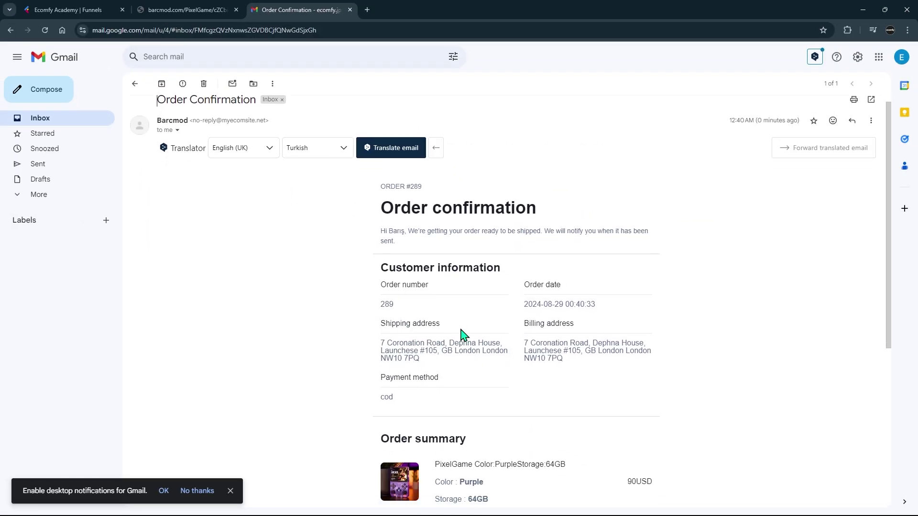
scroll(468, 327, down, 4)
scroll(712, 369, up, 4)
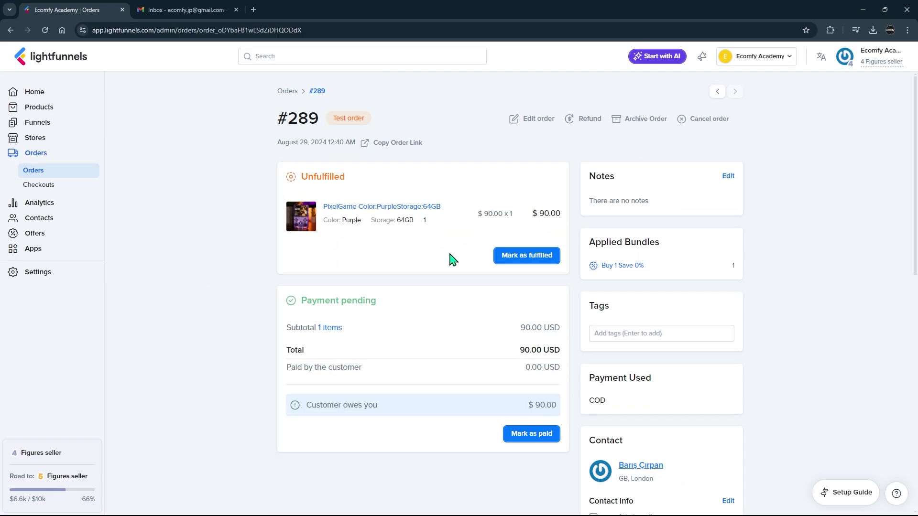
Step: Fulfil order #289 with tracking number 11111111 and carrier FedEx
click(527, 261)
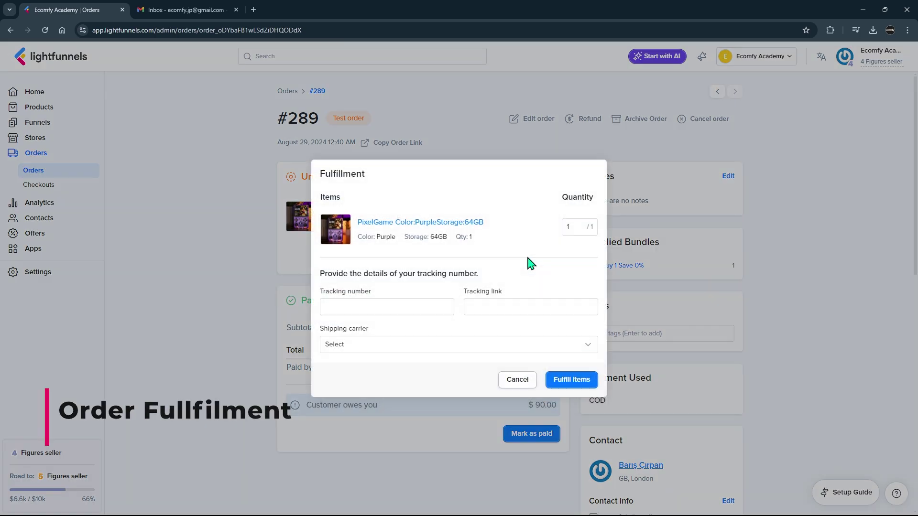
click(392, 308)
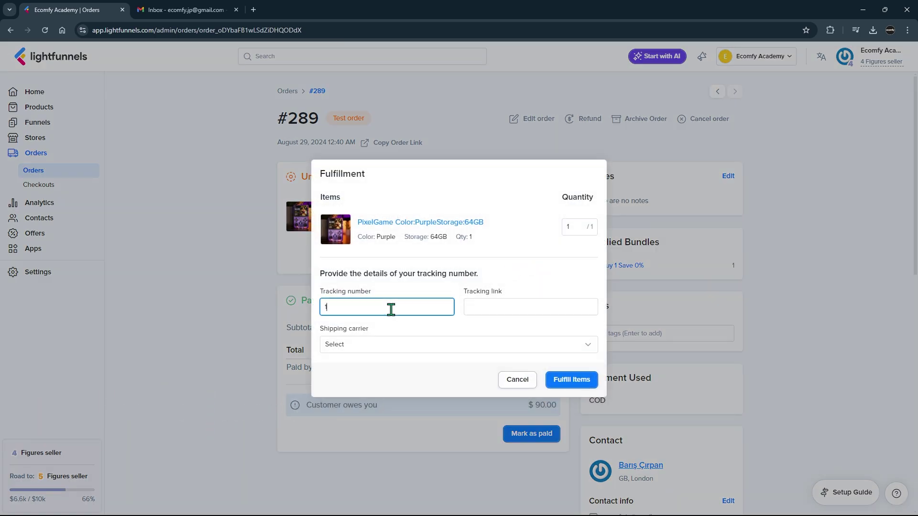
text(11111111)
key(Tab)
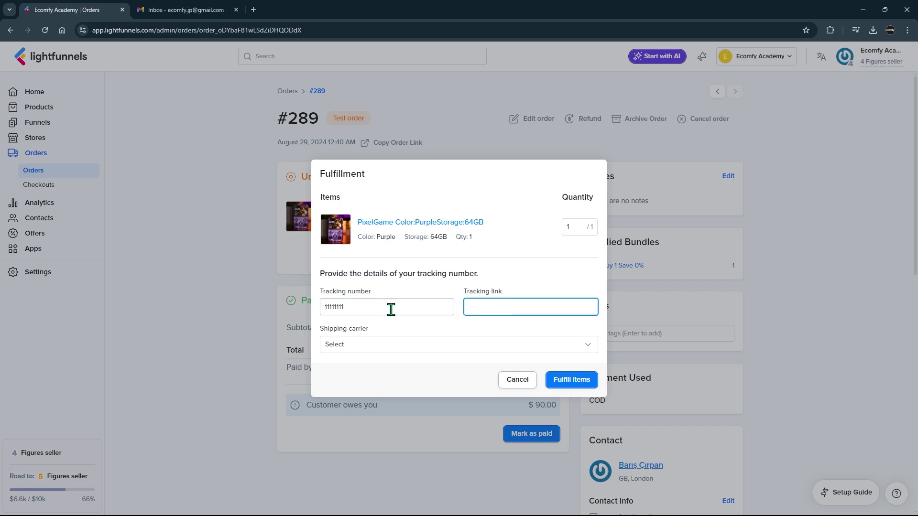
click(362, 348)
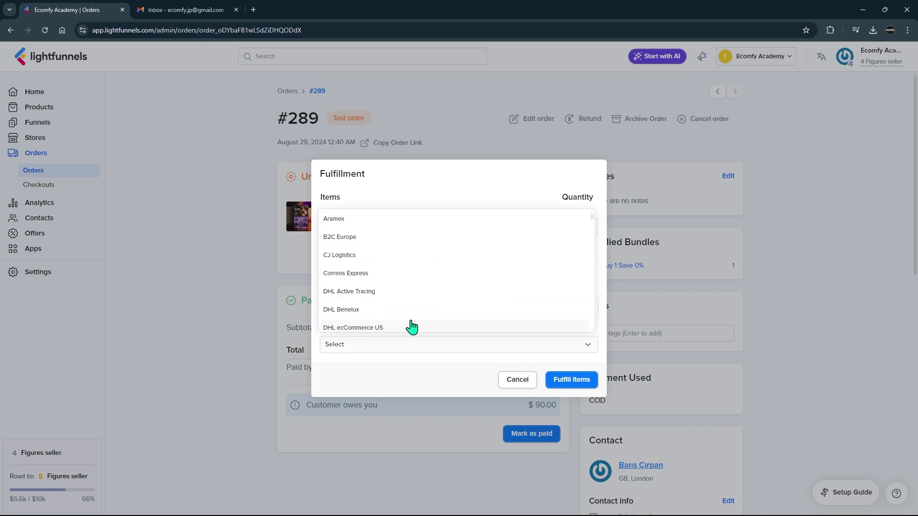
click(372, 276)
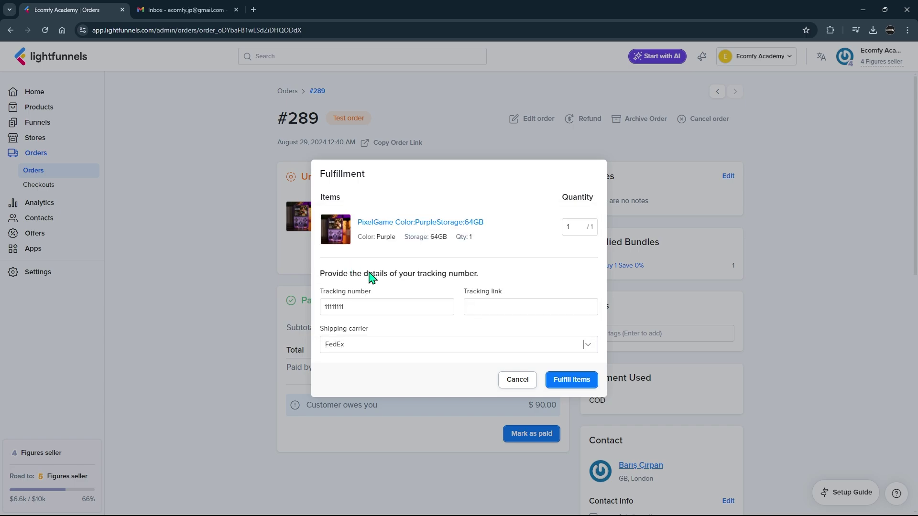
click(573, 381)
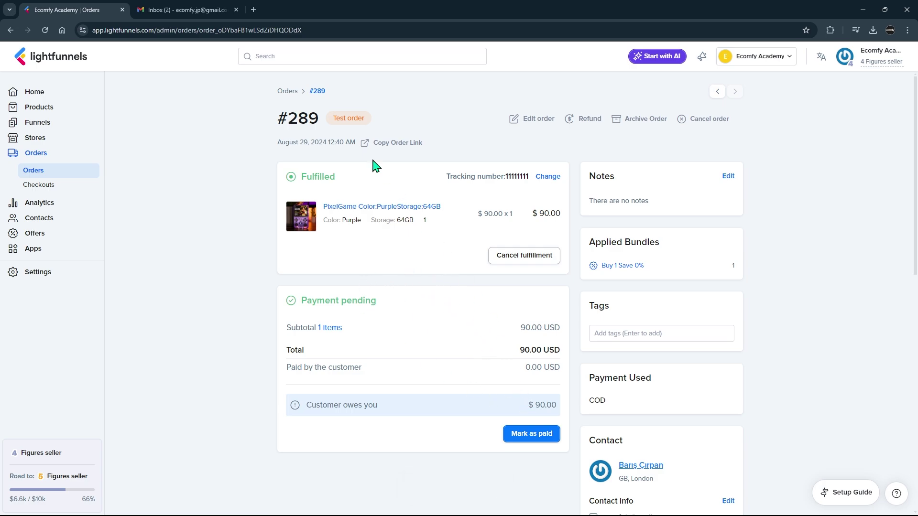
Step: In Gmail, read the Barcmod Order Fullfilment email for order #289 with FedEx tracking number 11111111
click(190, 10)
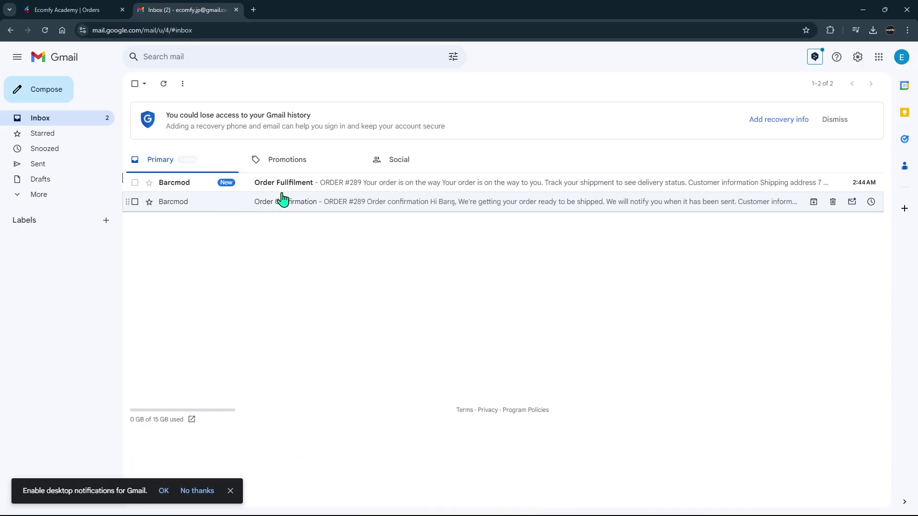
click(312, 180)
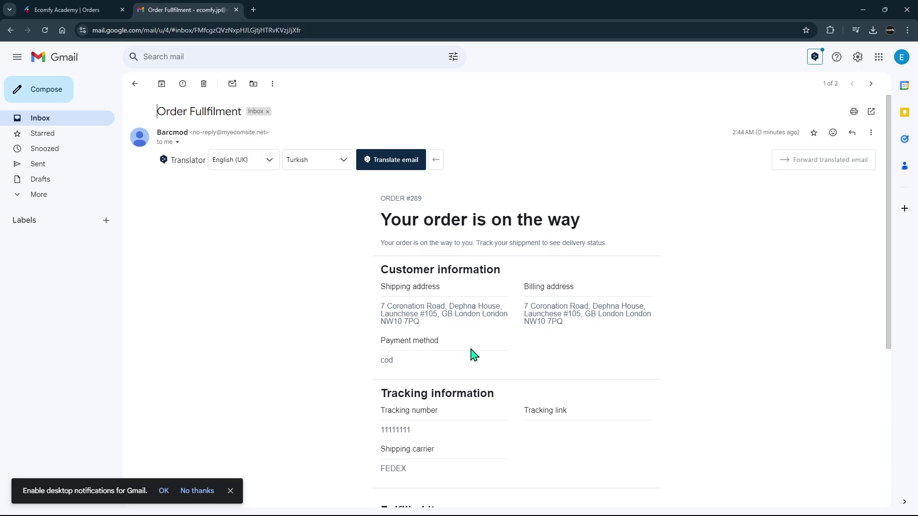
scroll(487, 343, down, 1)
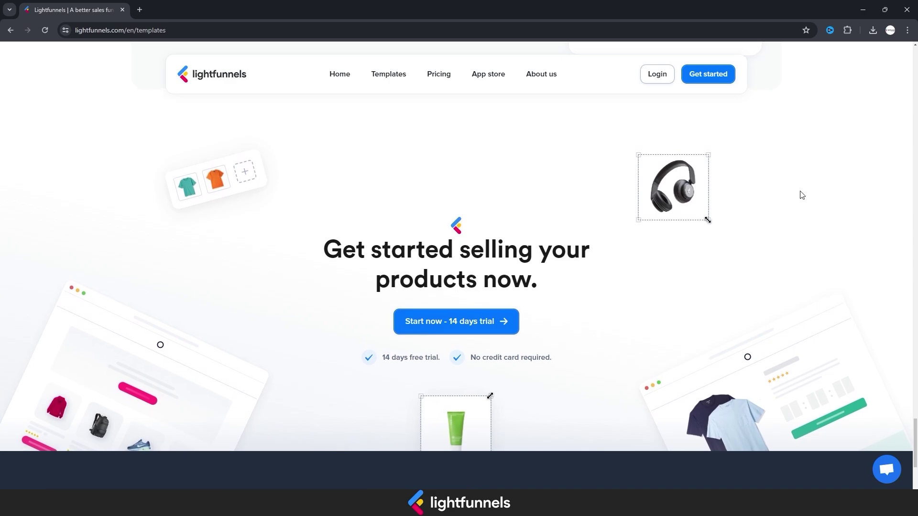
scroll(450, 333, up, 1)
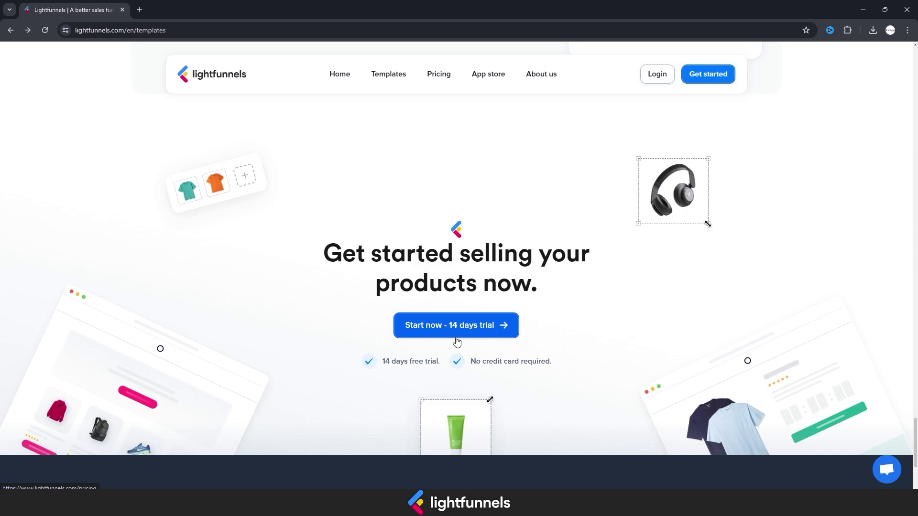
Step: Show the pricing plan cards: Newbie $9.99, Standard $49.99 and COD $99.99 per month
click(457, 329)
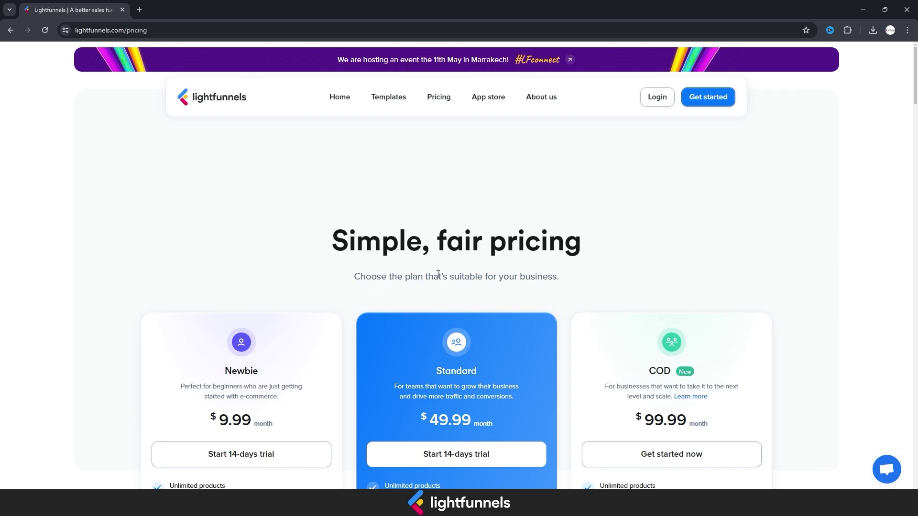
scroll(427, 239, down, 3)
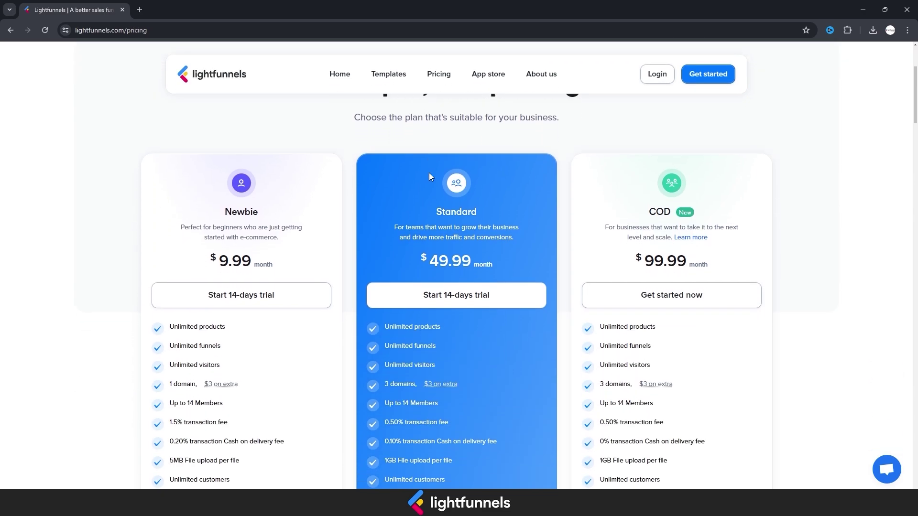
scroll(428, 175, down, 1)
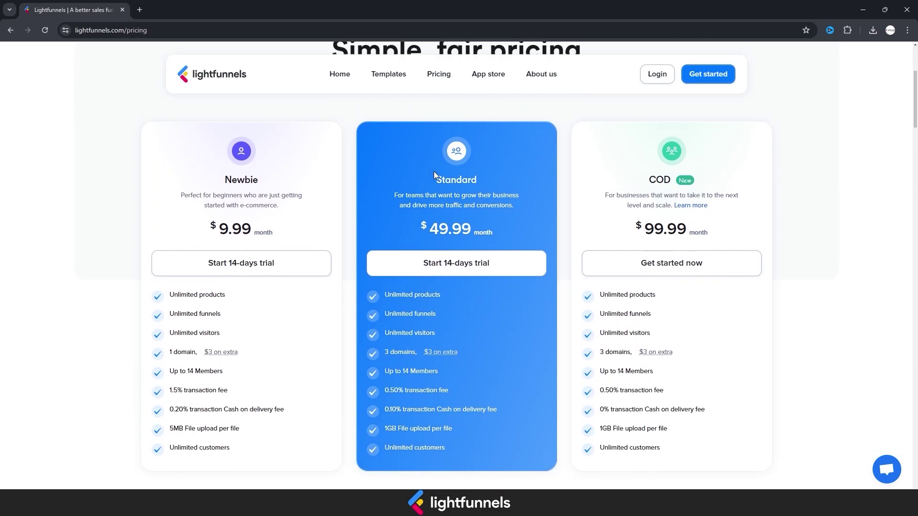